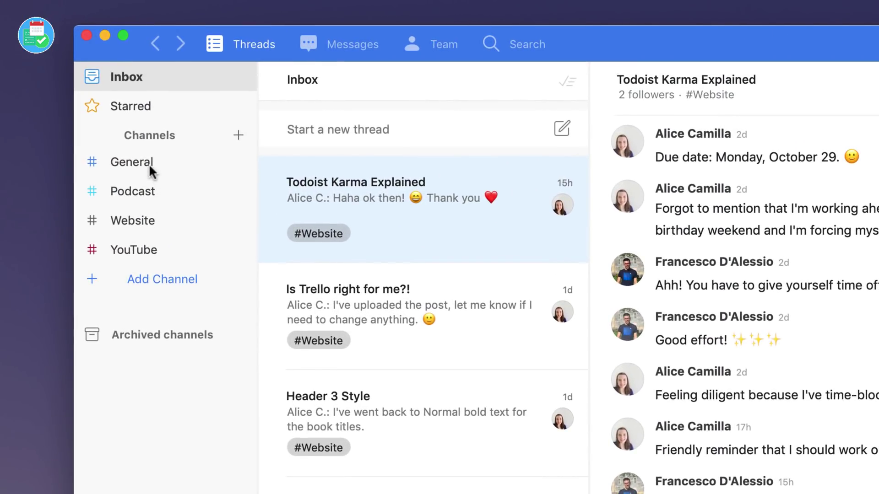
Browse the General, Podcast and YouTube channel threads, then return to the Inbox.
{"action": "left_click", "coordinate": [146, 164]}
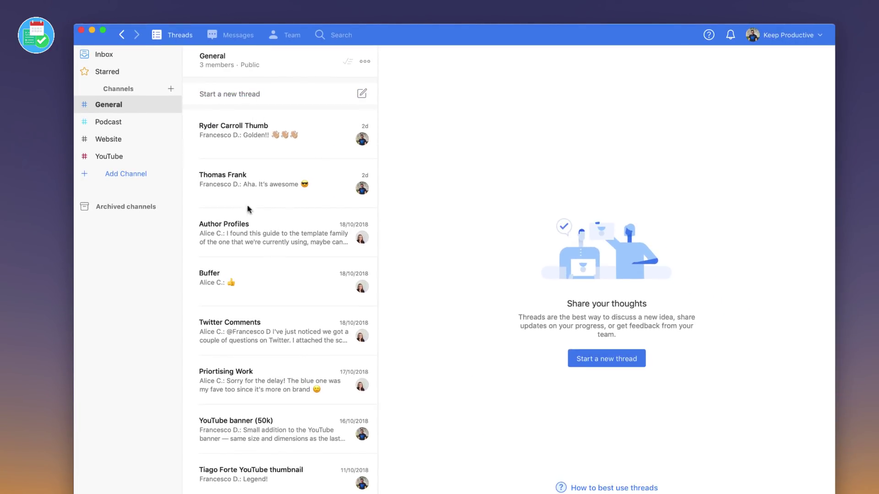
{"action": "left_click", "coordinate": [101, 126]}
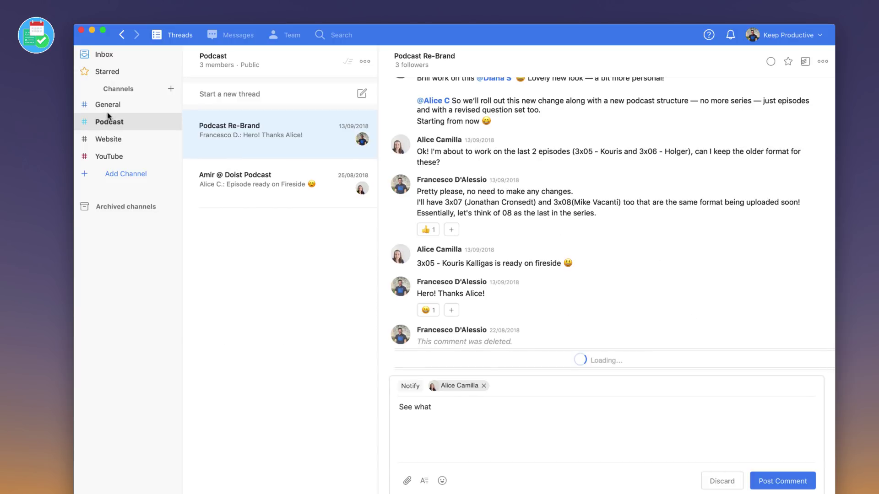
{"action": "left_click", "coordinate": [110, 155]}
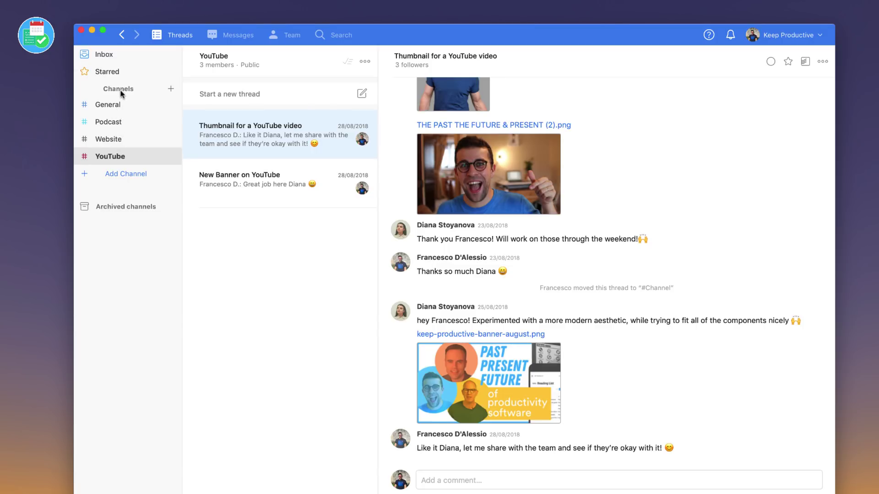
{"action": "left_click", "coordinate": [113, 56]}
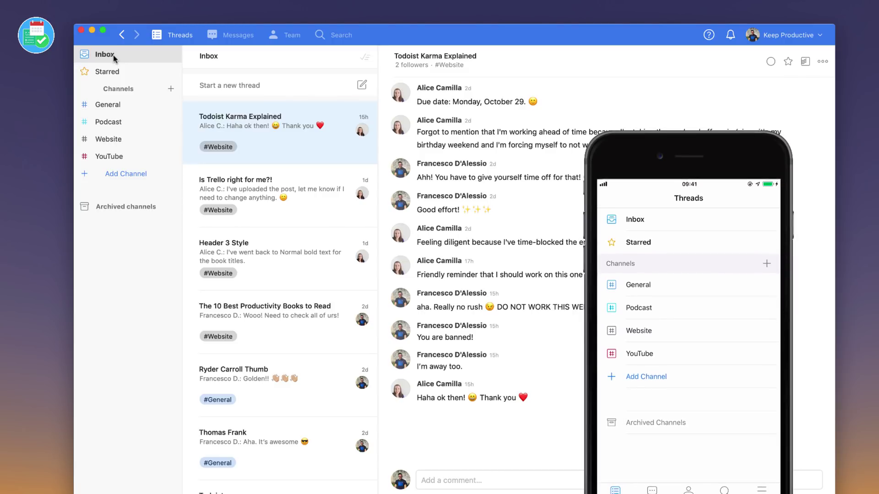
Check Starred, star the Todoist Karma Explained thread, and open 'Is Trello right for me?!'.
{"action": "left_click", "coordinate": [122, 76]}
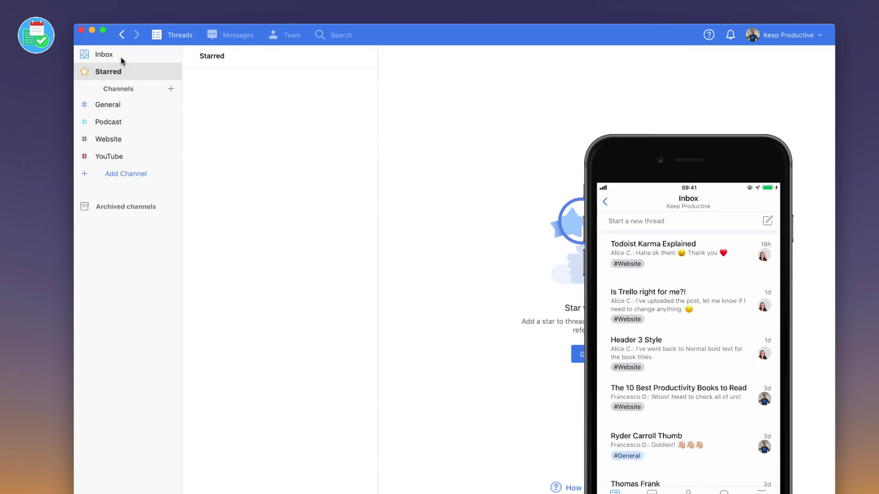
{"action": "left_click", "coordinate": [123, 57]}
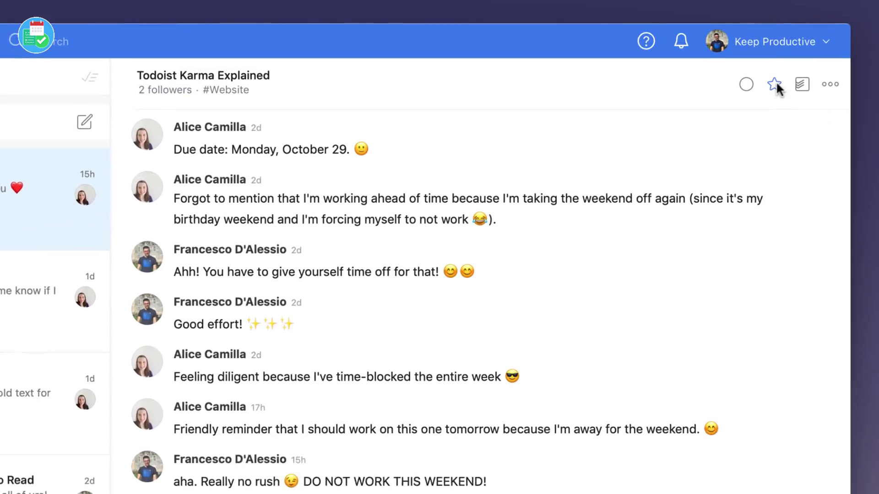
{"action": "left_click", "coordinate": [775, 84]}
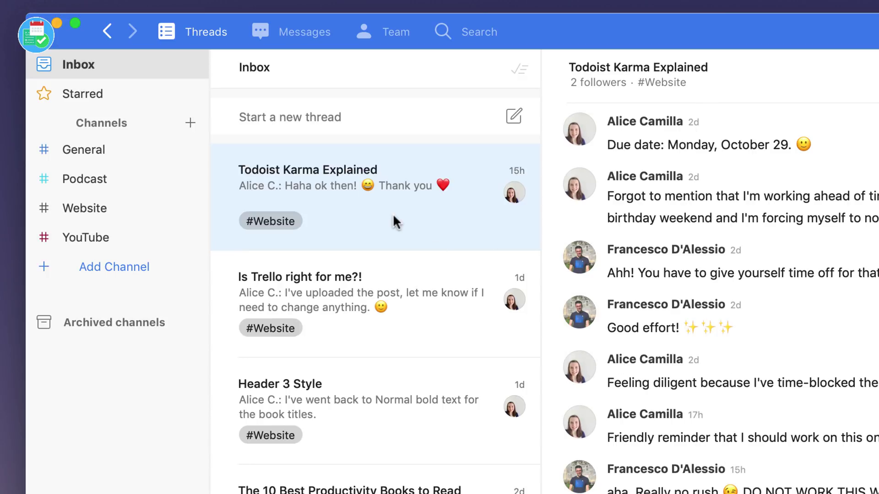
{"action": "left_click", "coordinate": [378, 304]}
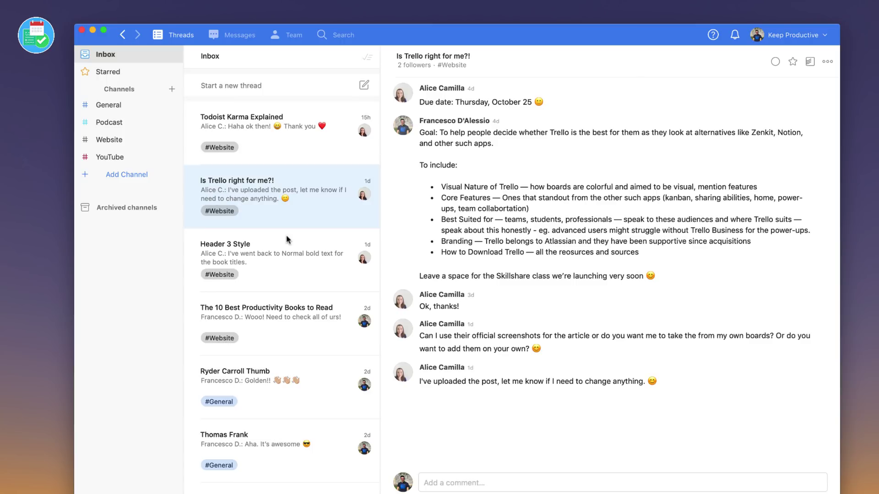
Start a new thread draft posting in YouTube and remove the Everyone in Channel notify chip.
{"action": "left_click", "coordinate": [241, 85]}
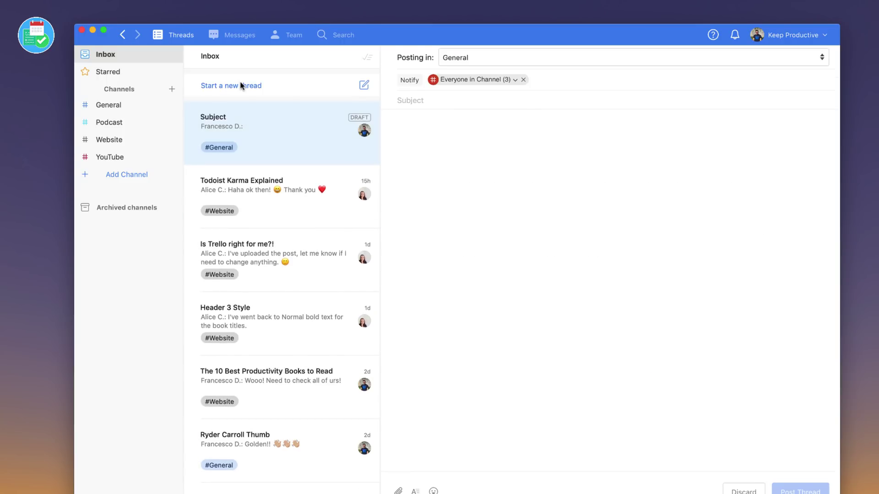
{"action": "left_click", "coordinate": [475, 58]}
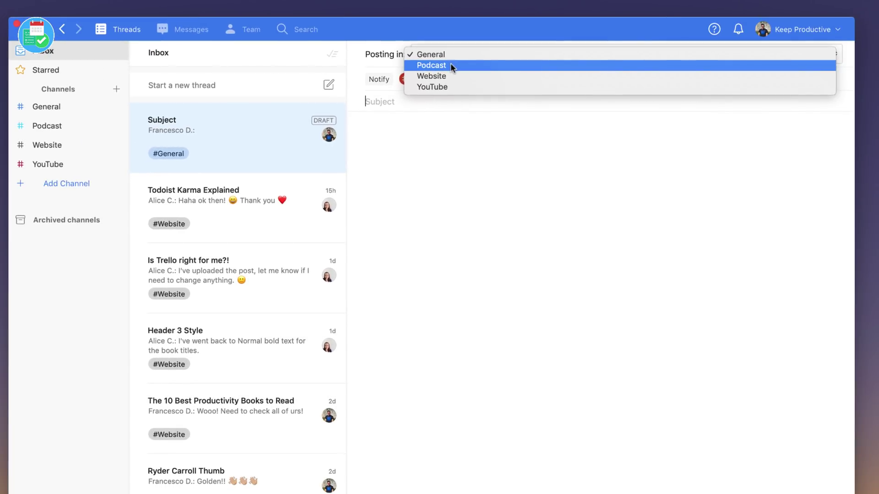
{"action": "left_click", "coordinate": [450, 87]}
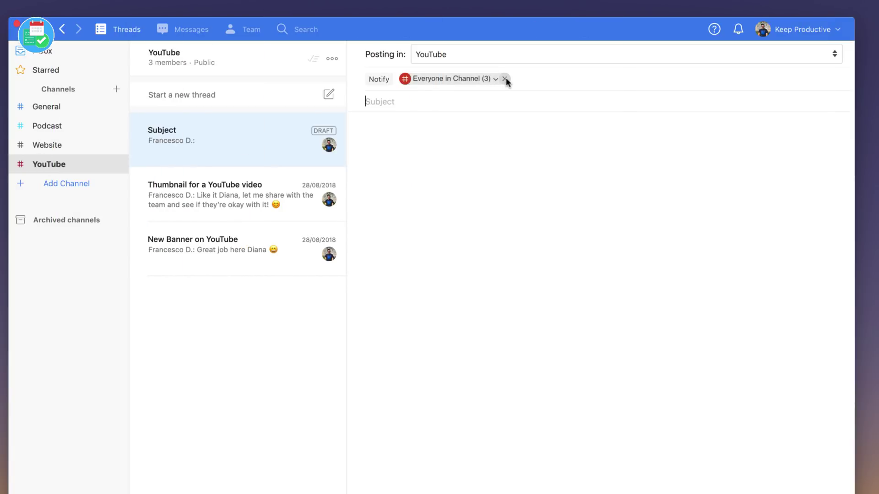
{"action": "left_click", "coordinate": [505, 79]}
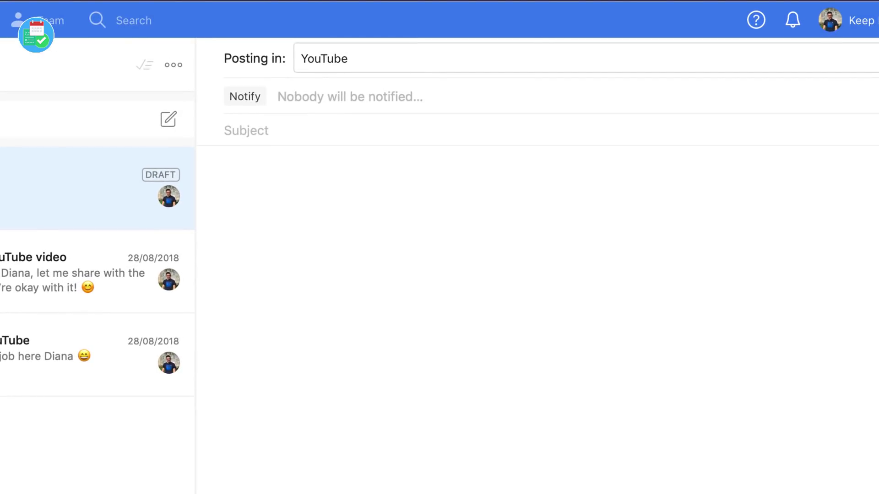
Add one teammate to Notify and enter the subject 'Thumbnail for video on Bullet Journal'.
{"action": "type", "text": "dia"}
{"action": "key", "text": "Return"}
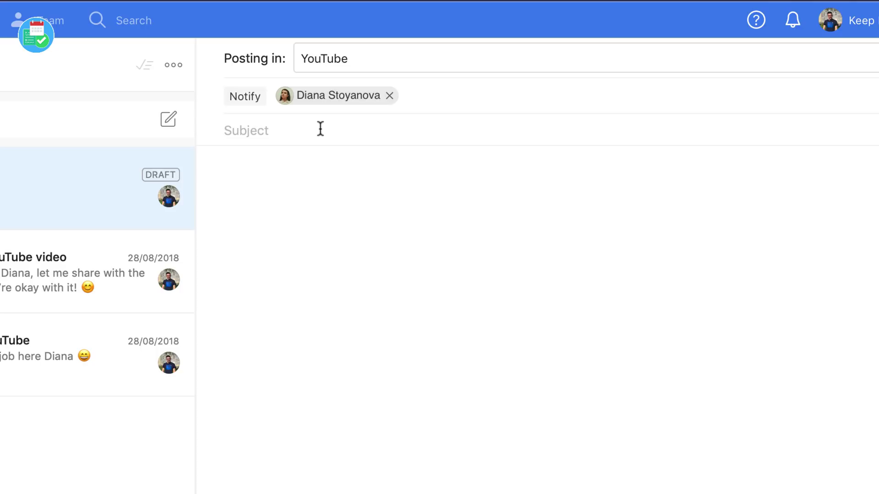
{"action": "type", "text": "Thumbnail "}
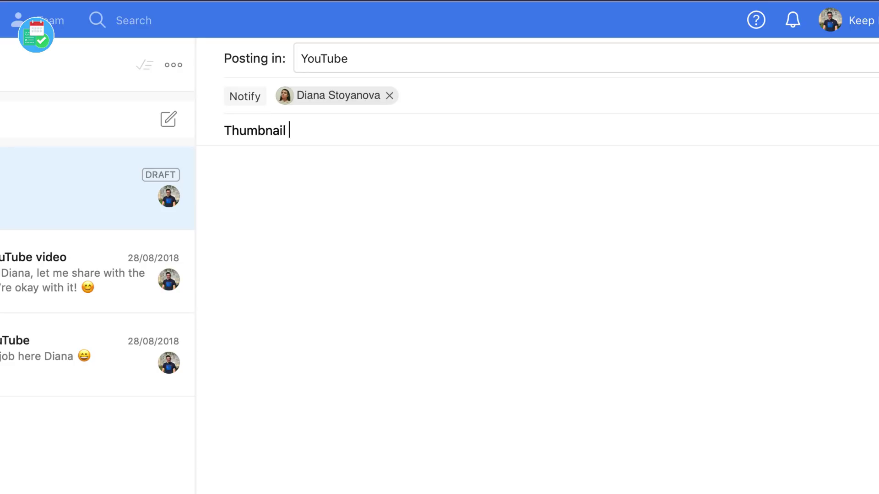
{"action": "type", "text": "for vide on"}
{"action": "key", "text": "BackSpace"}
{"action": "key", "text": "BackSpace"}
{"action": "key", "text": "BackSpace"}
{"action": "type", "text": "op o"}
{"action": "key", "text": "BackSpace"}
{"action": "key", "text": "BackSpace"}
{"action": "key", "text": "BackSpace"}
{"action": "type", "text": "on Bullet Journal"}
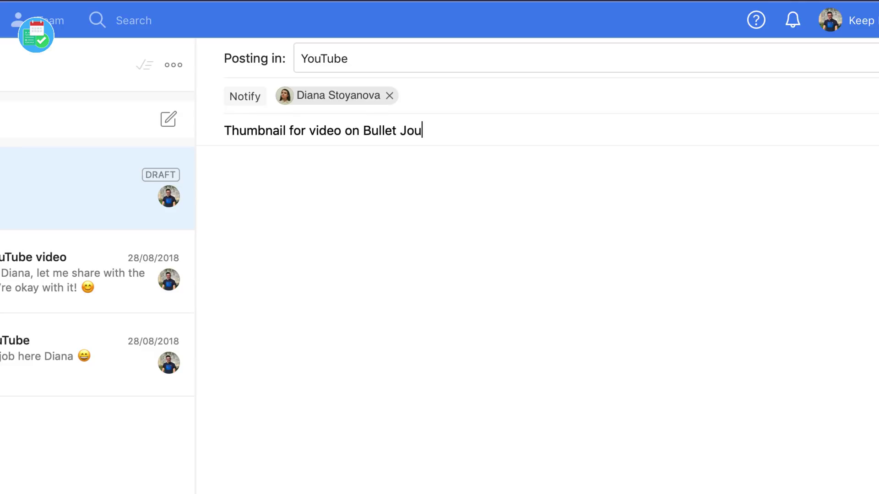
{"action": "left_click", "coordinate": [314, 177]}
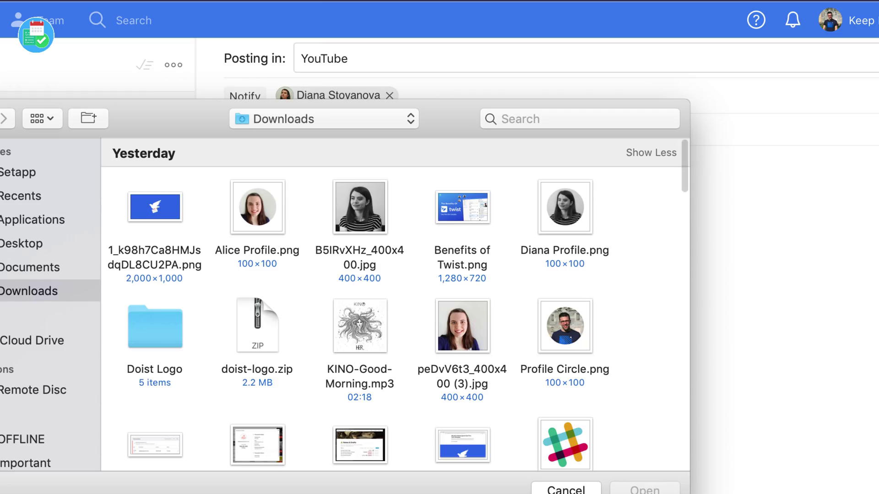
{"action": "key", "text": "Escape"}
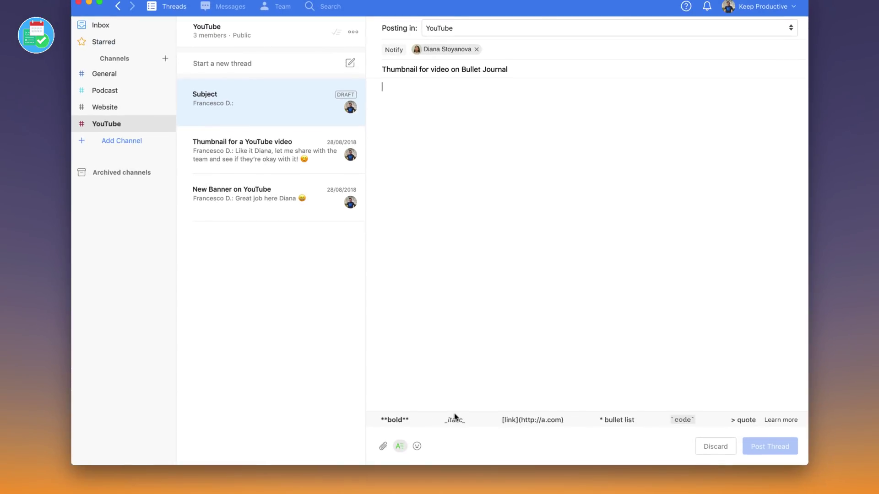
{"action": "left_click", "coordinate": [399, 446]}
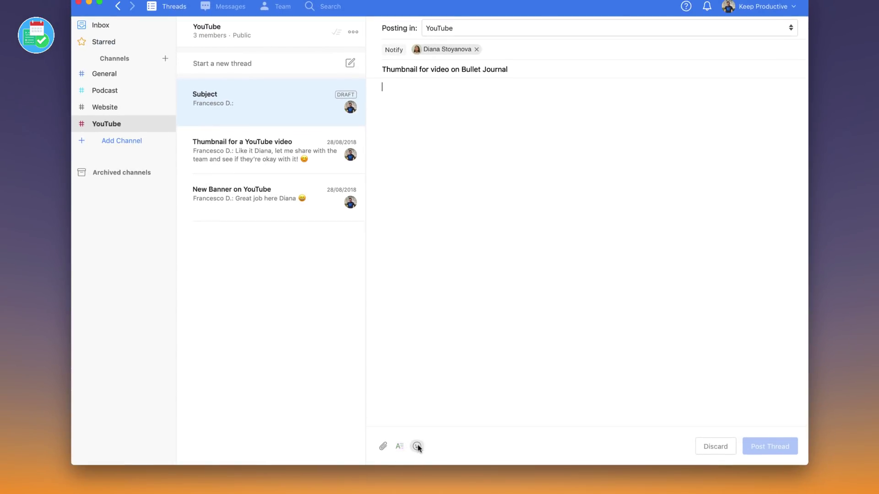
{"action": "left_click", "coordinate": [417, 446]}
{"action": "left_click", "coordinate": [448, 330]}
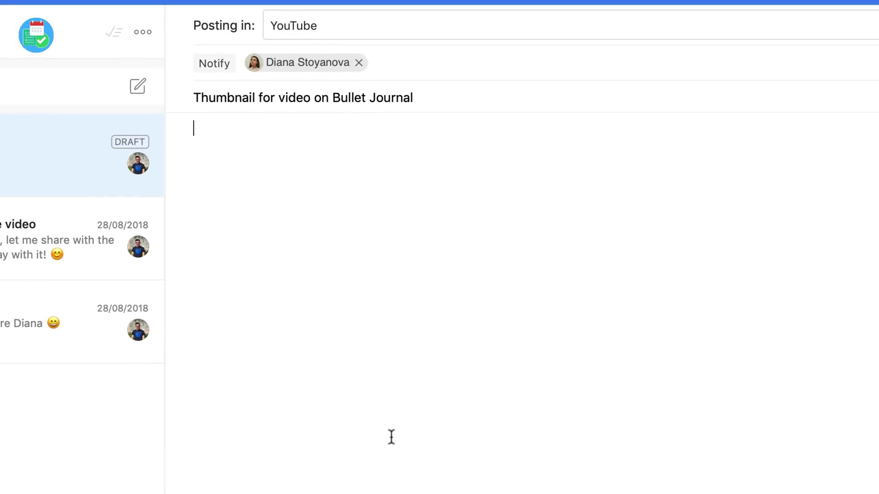
Post the thread with a message asking for a thumbnail for the BuJo feature on Notion.
{"action": "type", "text": "Could we"}
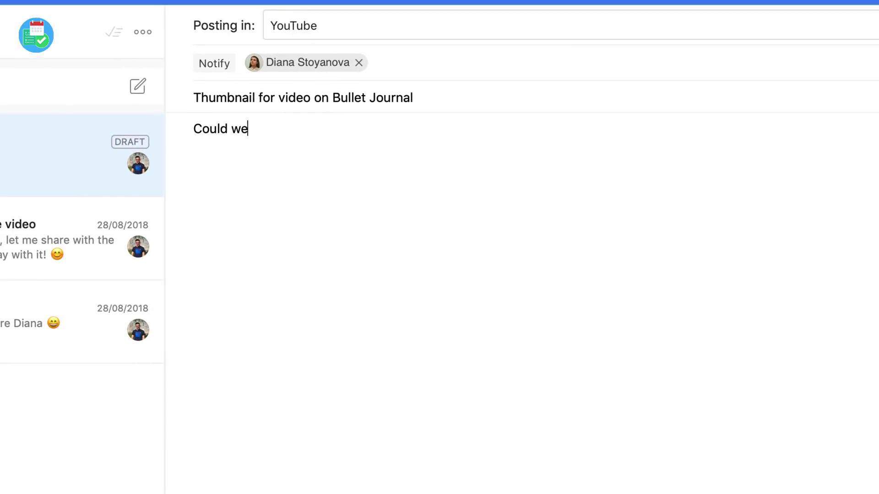
{"action": "type", "text": " out together a thumbn"}
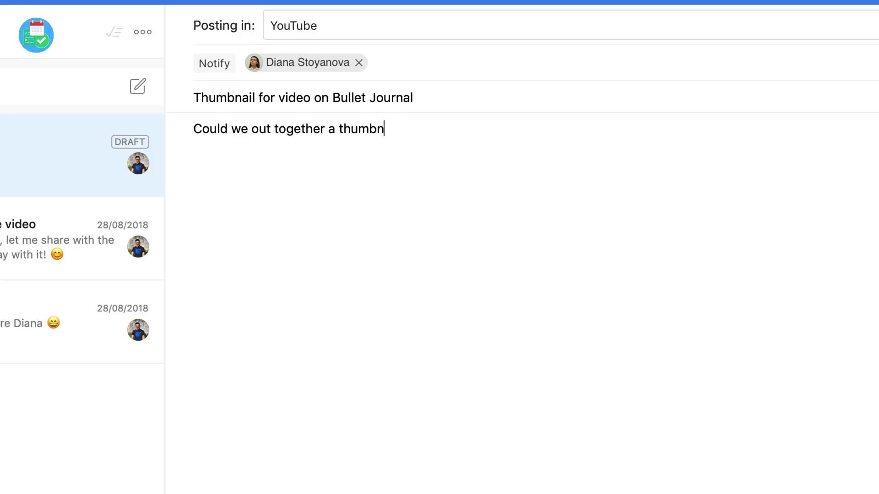
{"action": "type", "text": "aiul for the Bu"}
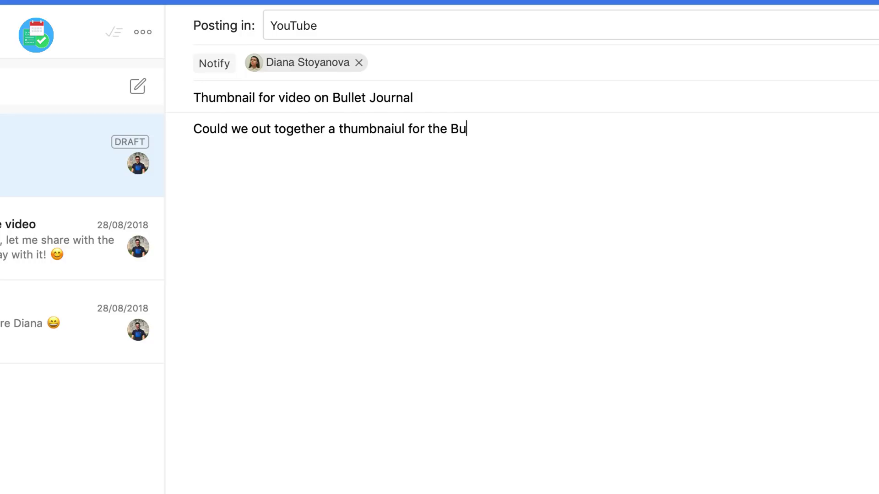
{"action": "type", "text": "Jo feature "}
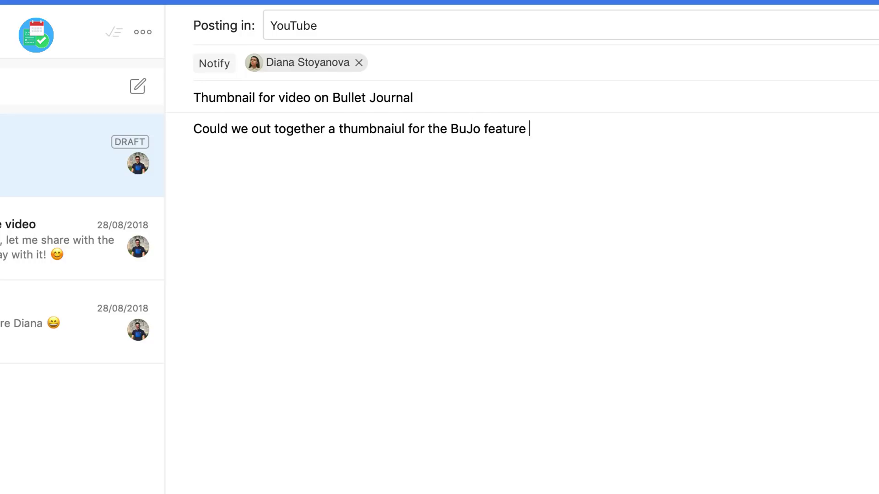
{"action": "type", "text": "on Notion>?"}
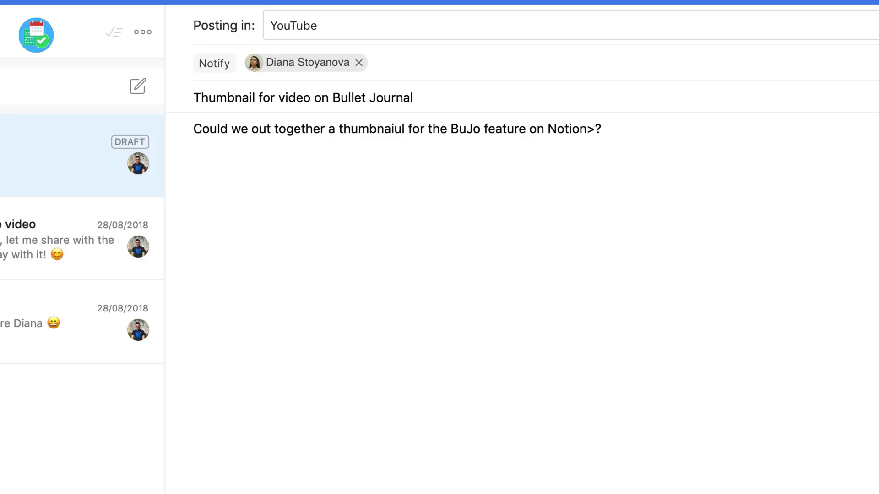
{"action": "key", "text": "BackSpace"}
{"action": "key", "text": "BackSpace"}
{"action": "type", "text": ">"}
{"action": "key", "text": "BackSpace"}
{"action": "type", "text": "?"}
{"action": "key", "text": "super+Return"}
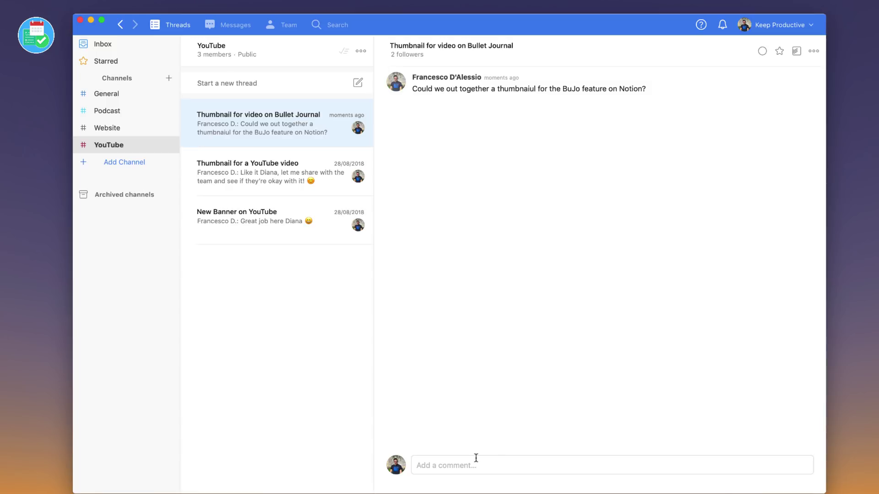
Start a reply, add a teammate to Notify, then remove both notify chips.
{"action": "left_click", "coordinate": [455, 466]}
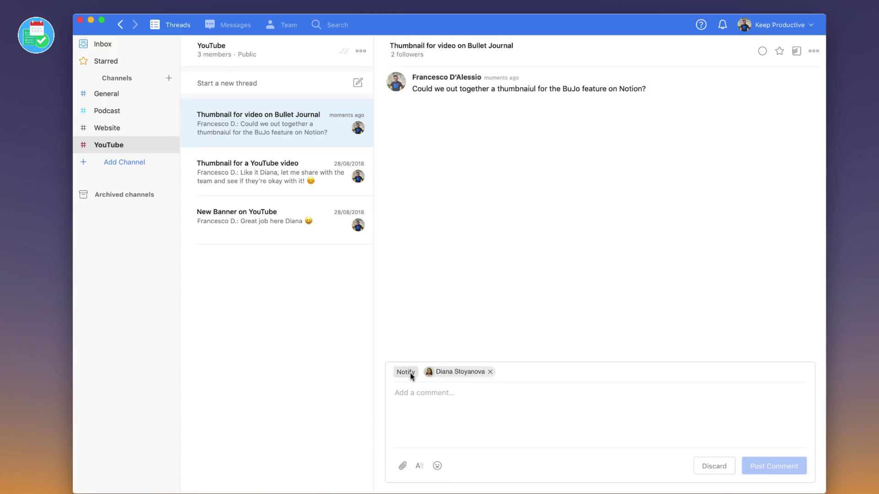
{"action": "left_click", "coordinate": [520, 372]}
{"action": "type", "text": "q"}
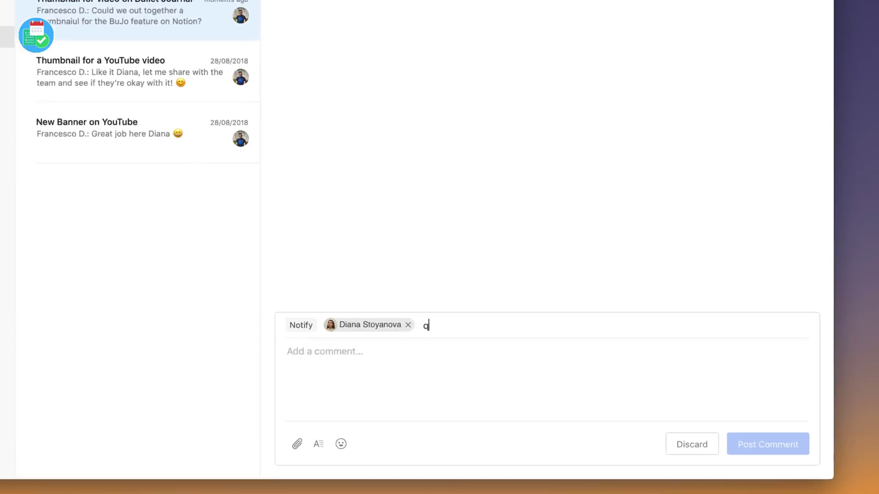
{"action": "type", "text": "li"}
{"action": "key", "text": "Return"}
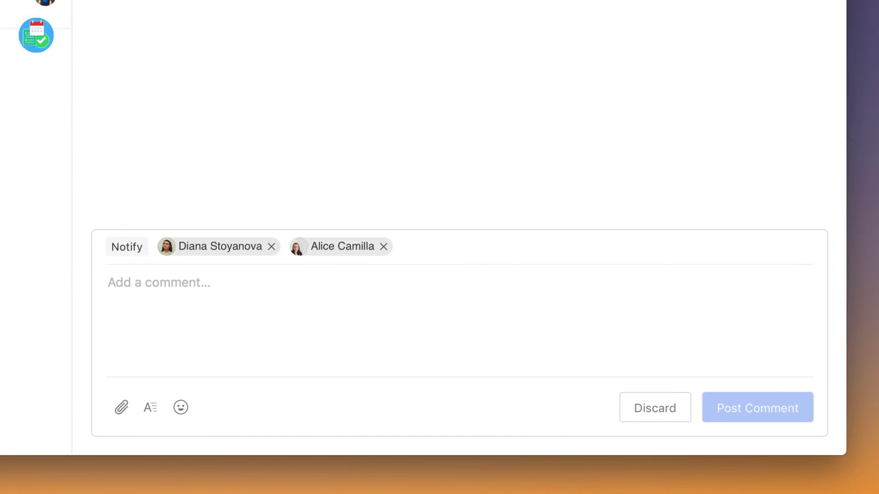
{"action": "left_click", "coordinate": [273, 246]}
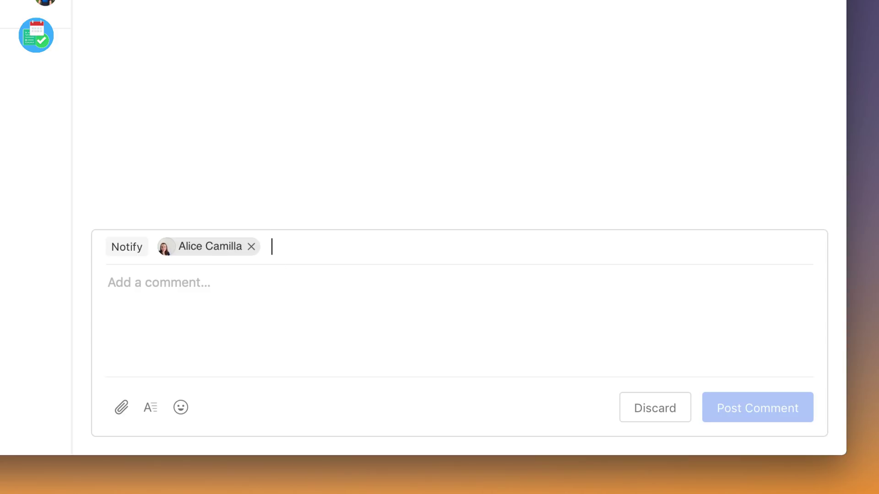
{"action": "key", "text": "BackSpace"}
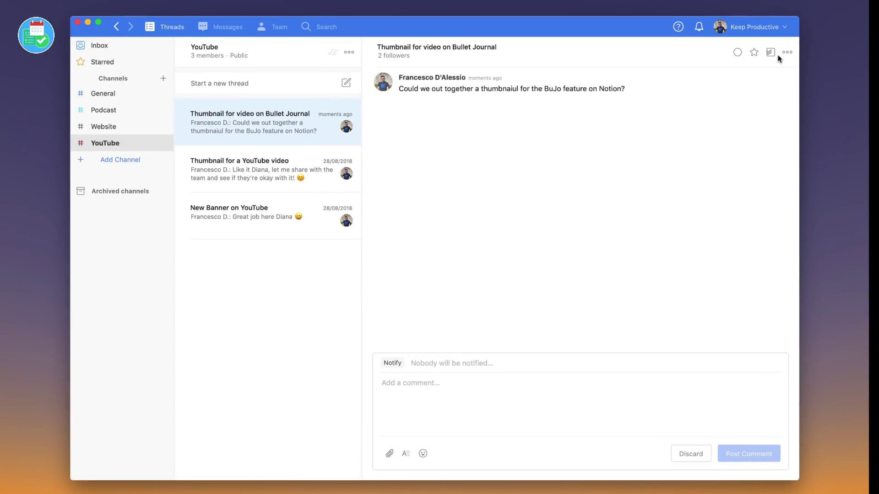
Copy the Bullet Journal thumbnail thread's link from its options menu.
{"action": "mouse_move", "coordinate": [764, 80]}
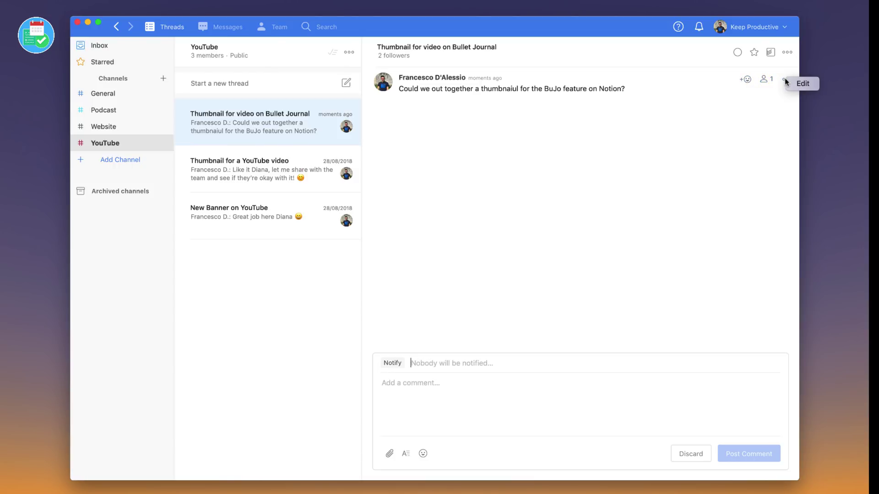
{"action": "left_click", "coordinate": [788, 53]}
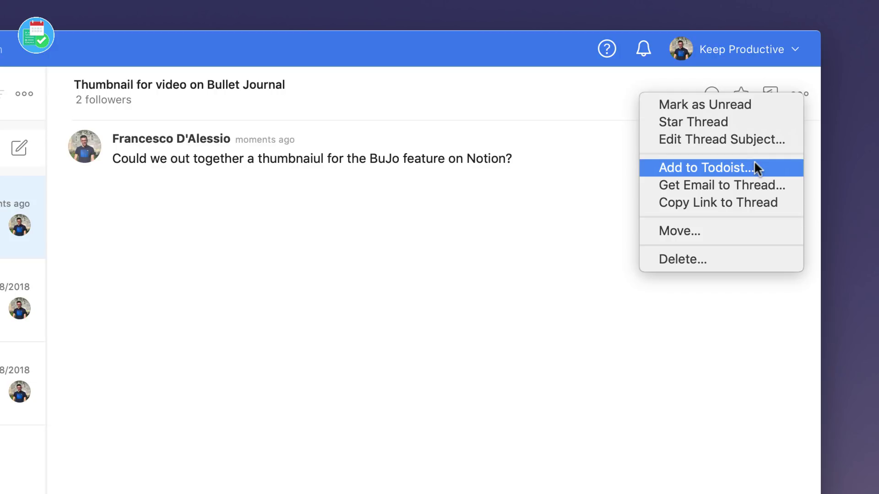
{"action": "left_click", "coordinate": [751, 201]}
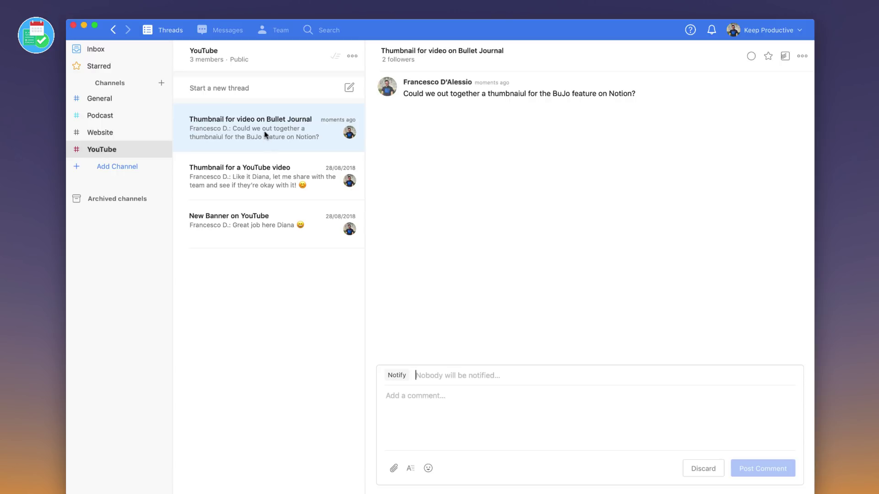
Drag the thumbnail thread onto the Website channel and open it there.
{"action": "left_click_drag", "start_coordinate": [269, 133], "coordinate": [127, 134]}
{"action": "left_click", "coordinate": [122, 135]}
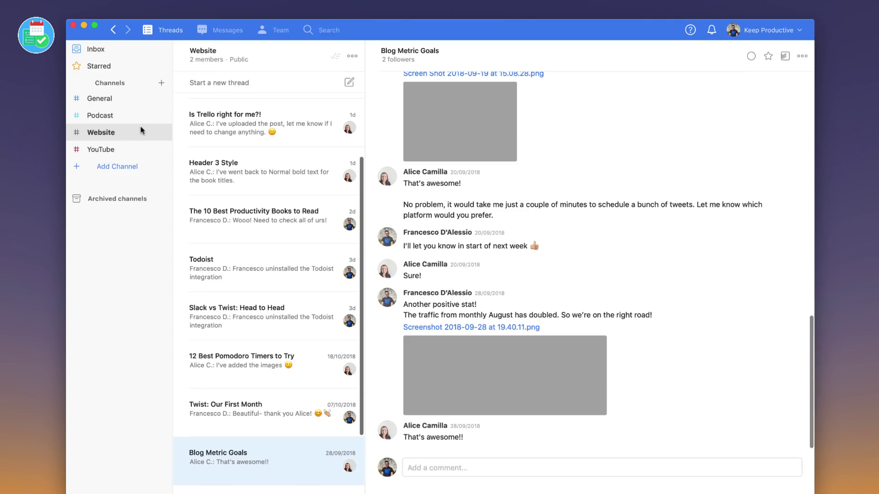
{"action": "scroll", "coordinate": [269, 254], "scroll_direction": "up", "scroll_amount": 3}
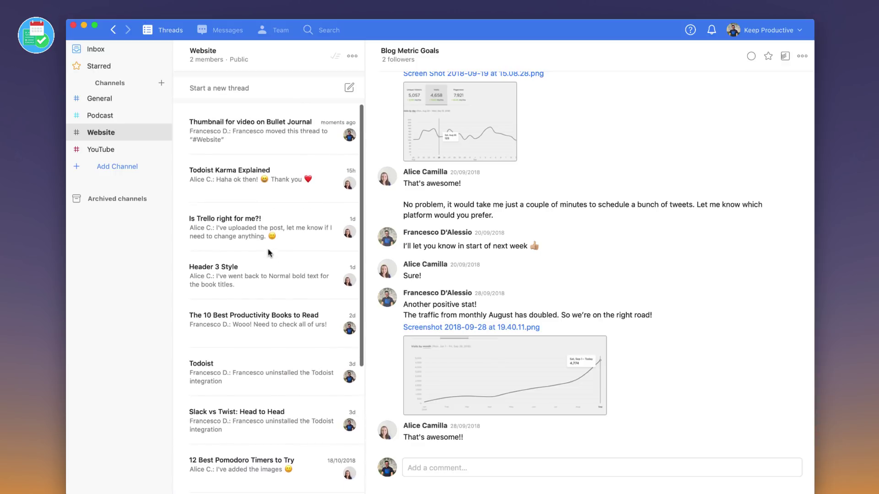
{"action": "left_click", "coordinate": [262, 131]}
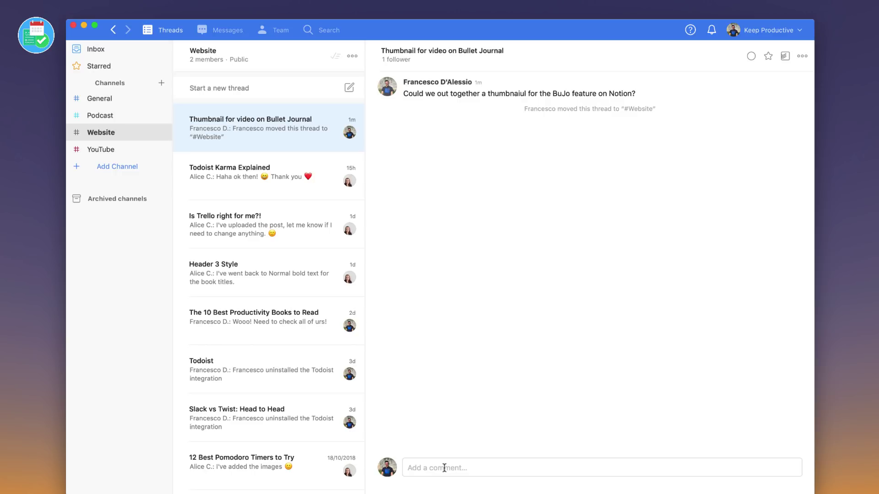
Open and dismiss the Website channel options, toggle Archived channels, then go to the Inbox.
{"action": "left_click", "coordinate": [352, 56]}
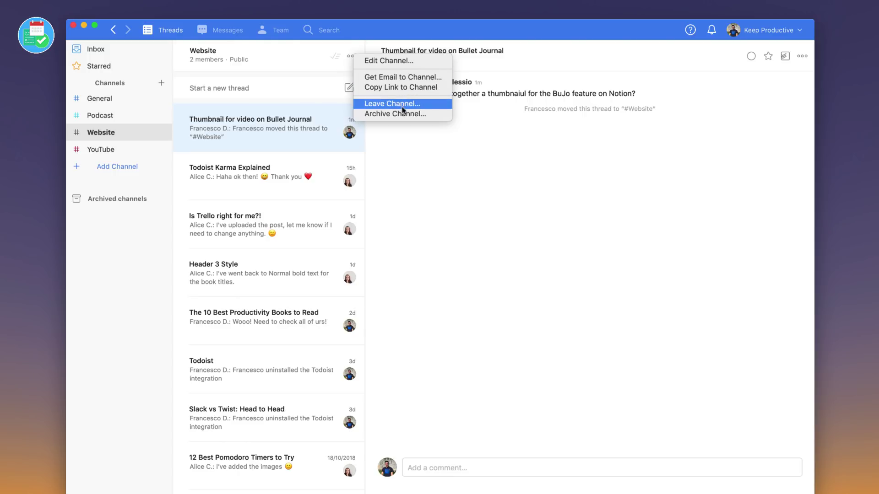
{"action": "left_click", "coordinate": [126, 200]}
{"action": "left_click", "coordinate": [125, 202]}
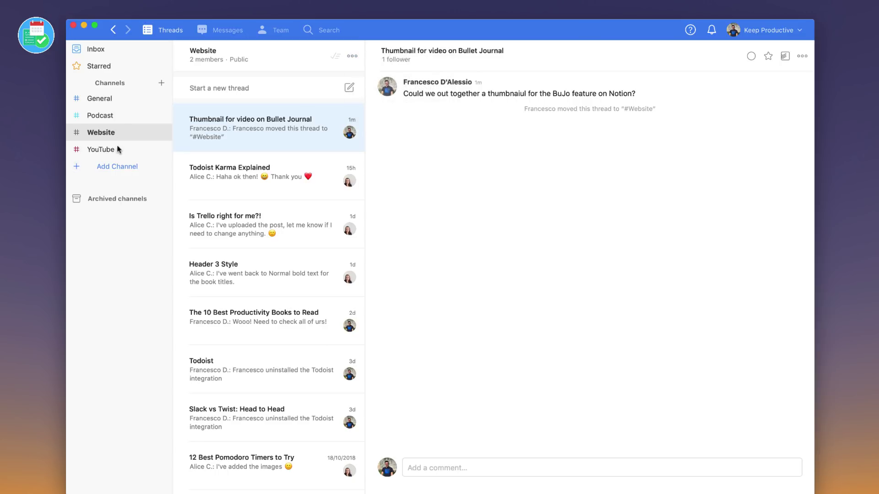
{"action": "left_click", "coordinate": [108, 51]}
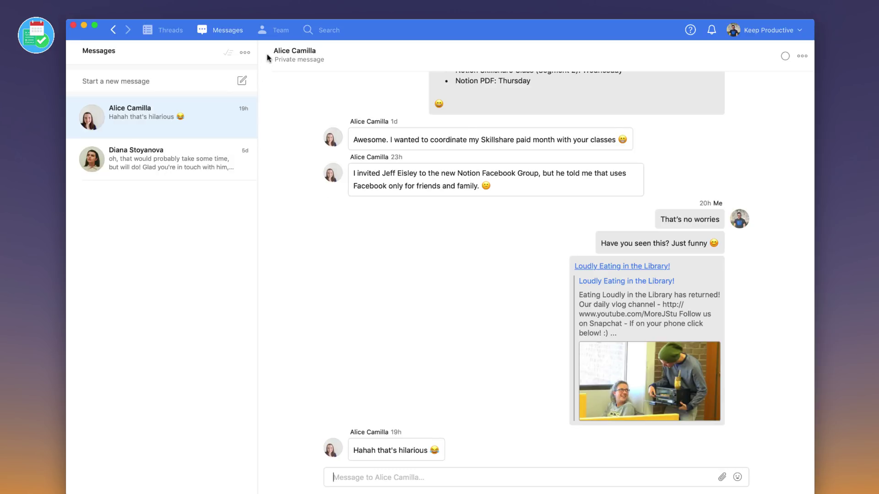
Open the Team list, view your own profile, then a teammate's profile and its options.
{"action": "left_click", "coordinate": [263, 31]}
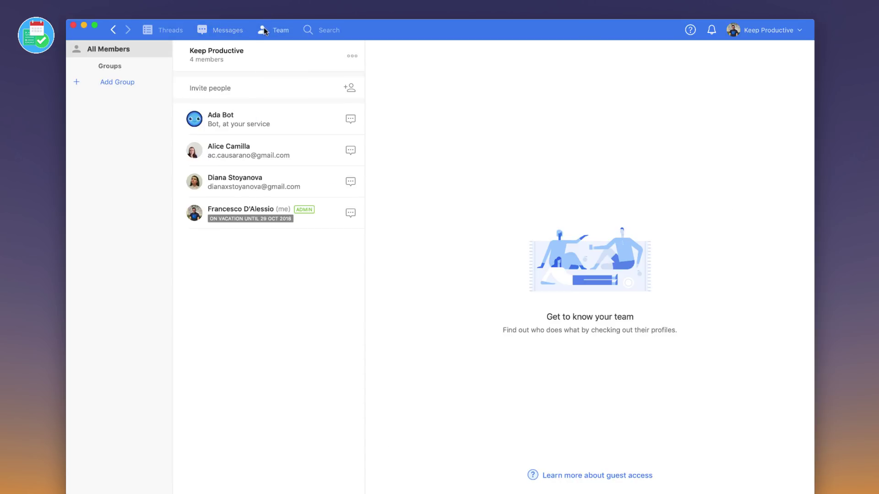
{"action": "left_click", "coordinate": [256, 211]}
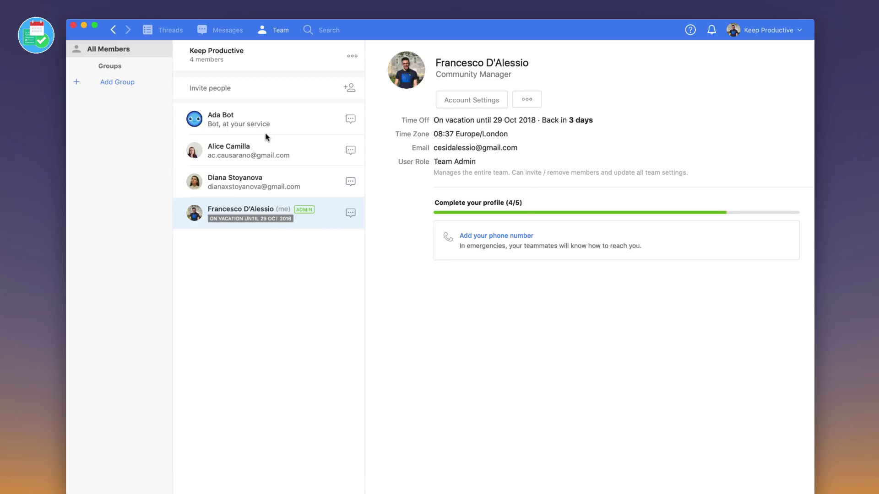
{"action": "left_click", "coordinate": [263, 147]}
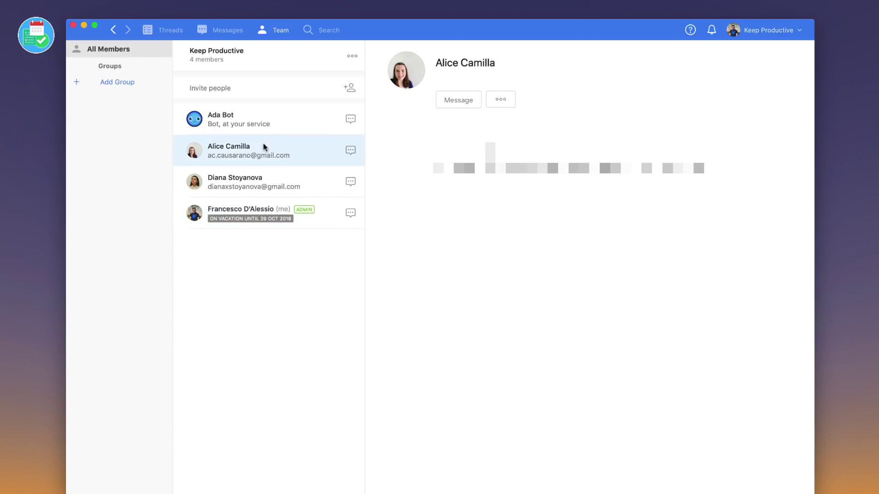
{"action": "left_click", "coordinate": [503, 101]}
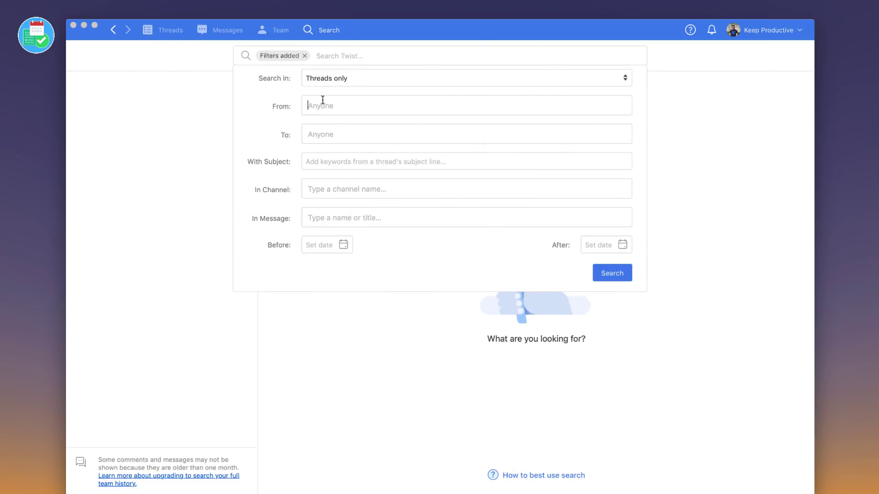
Filter the thread search by one teammate as sender and another as recipient.
{"action": "type", "text": "a"}
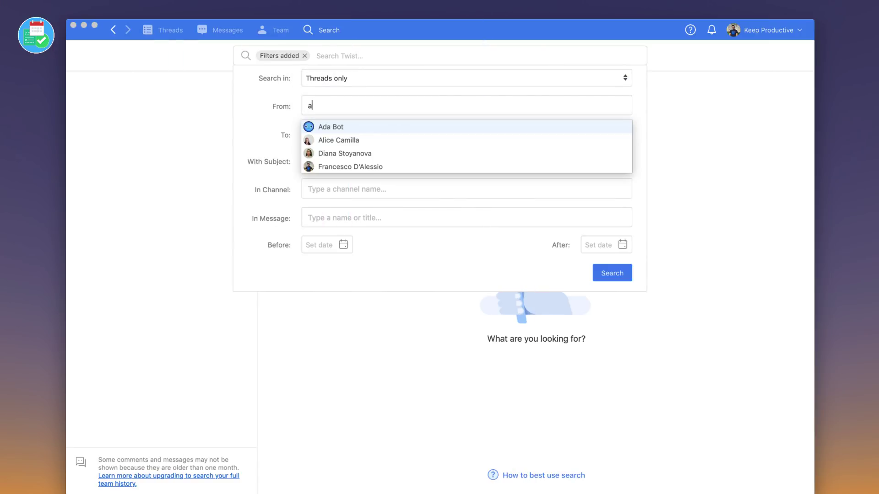
{"action": "left_click", "coordinate": [328, 138]}
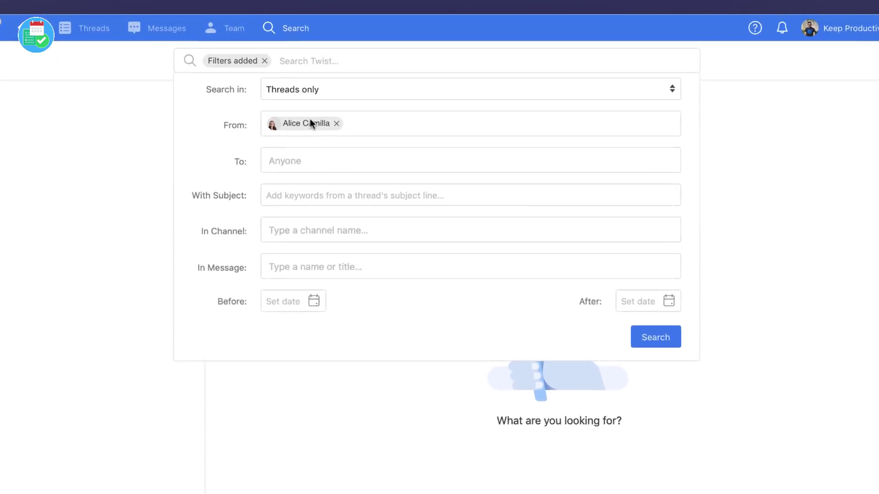
{"action": "left_click", "coordinate": [334, 131]}
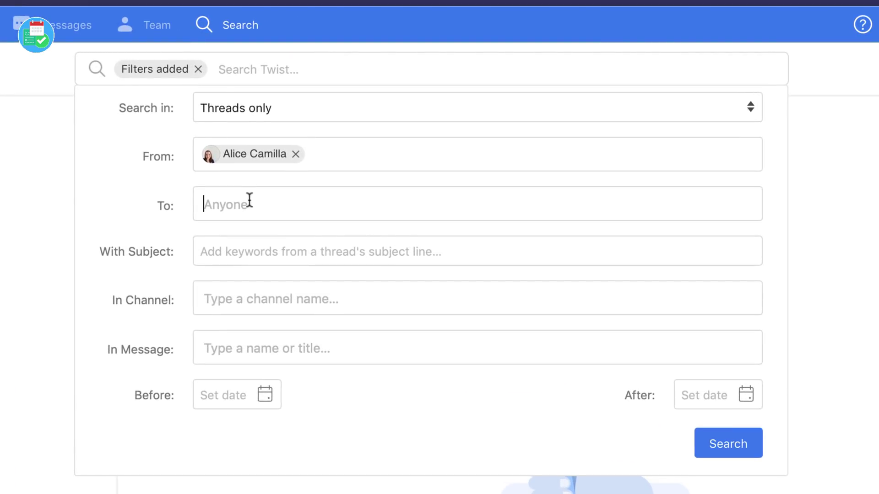
{"action": "type", "text": "m"}
{"action": "key", "text": "BackSpace"}
{"action": "type", "text": "f"}
{"action": "key", "text": "Return"}
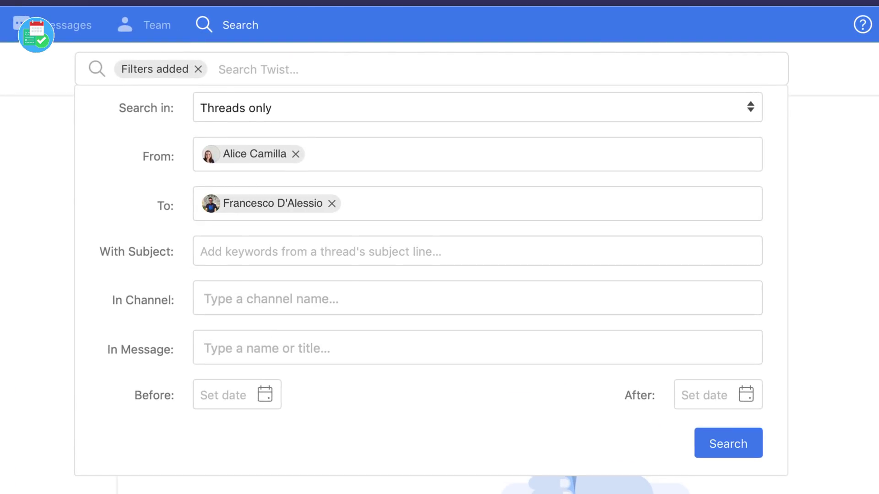
Add the subject keyword Trello and run the search, which returns no matches.
{"action": "left_click", "coordinate": [246, 251]}
{"action": "type", "text": "Trello"}
{"action": "key", "text": "Return"}
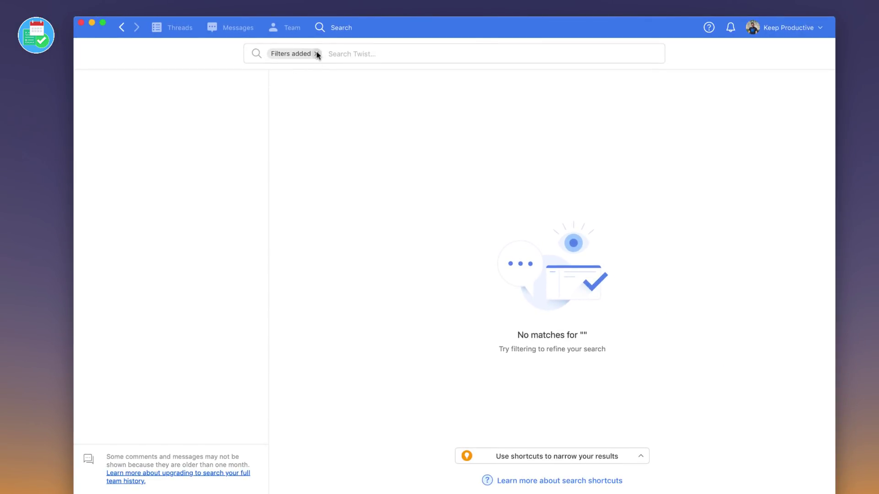
Leave search for the Threads Inbox, with the 'Thumbnail for video on Bullet Journal' #Website thread open.
{"action": "left_click", "coordinate": [158, 28]}
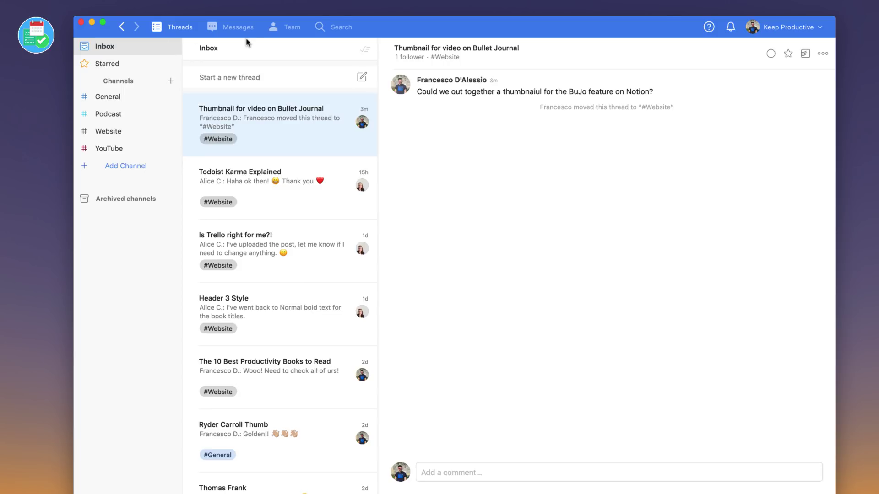
Open Your Settings to check Notification Settings and the 26–29 October 2018 vacation Time Off.
{"action": "left_click", "coordinate": [800, 28]}
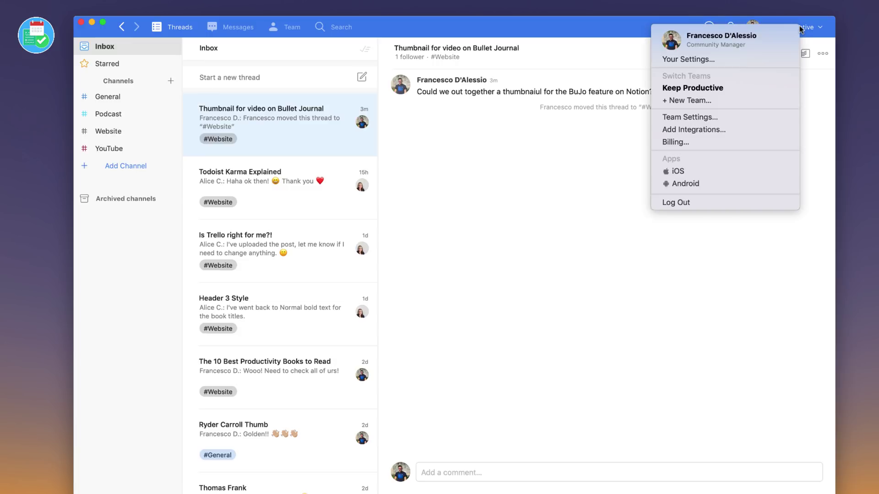
{"action": "left_click", "coordinate": [725, 58]}
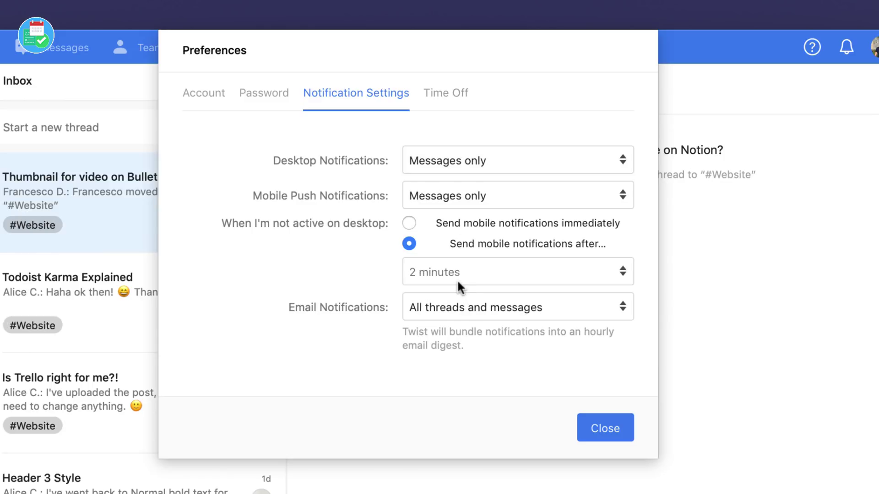
{"action": "left_click", "coordinate": [447, 97]}
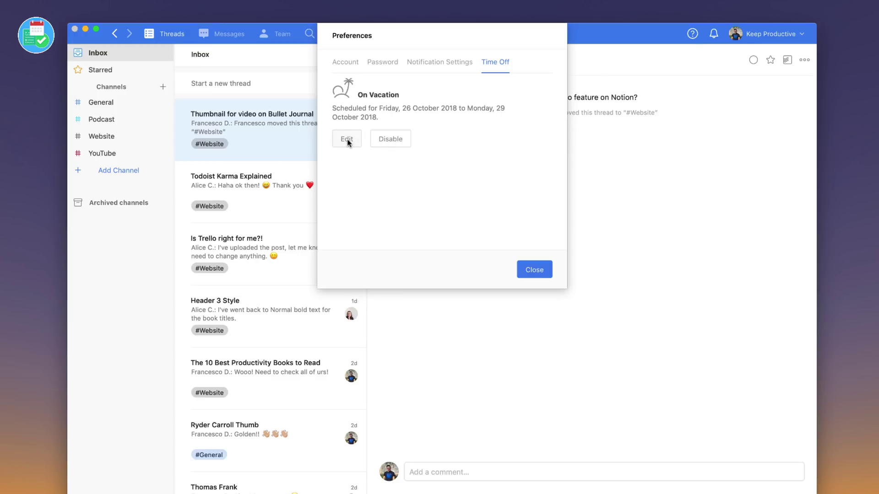
Close Preferences, view your own profile in Team, then open the Ryder Carroll Thumb #General thread.
{"action": "left_click", "coordinate": [538, 274]}
{"action": "left_click", "coordinate": [276, 41]}
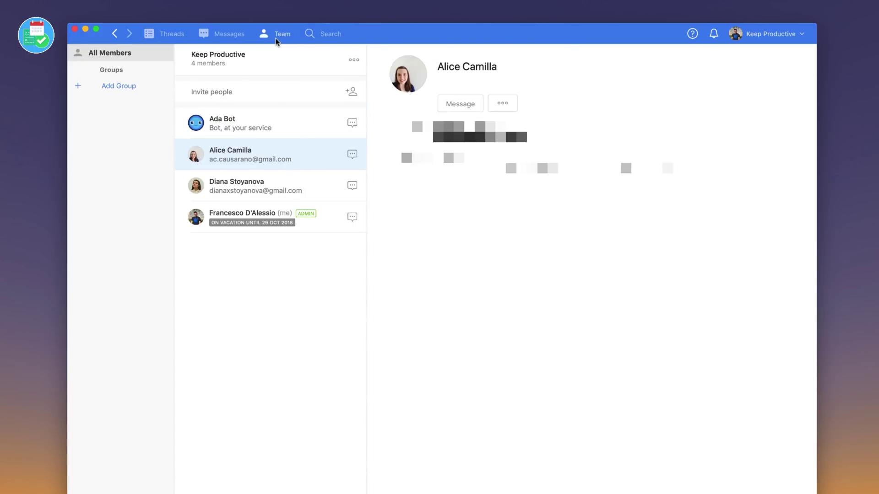
{"action": "left_click", "coordinate": [264, 220]}
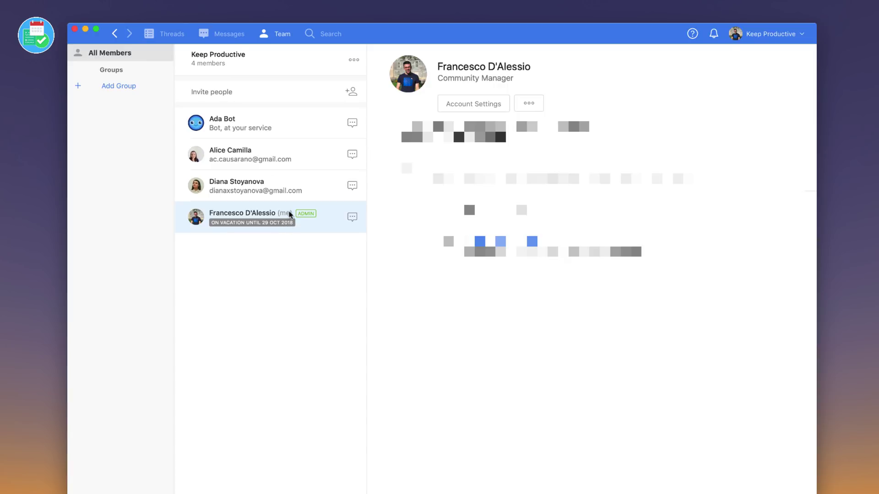
{"action": "left_click", "coordinate": [161, 31]}
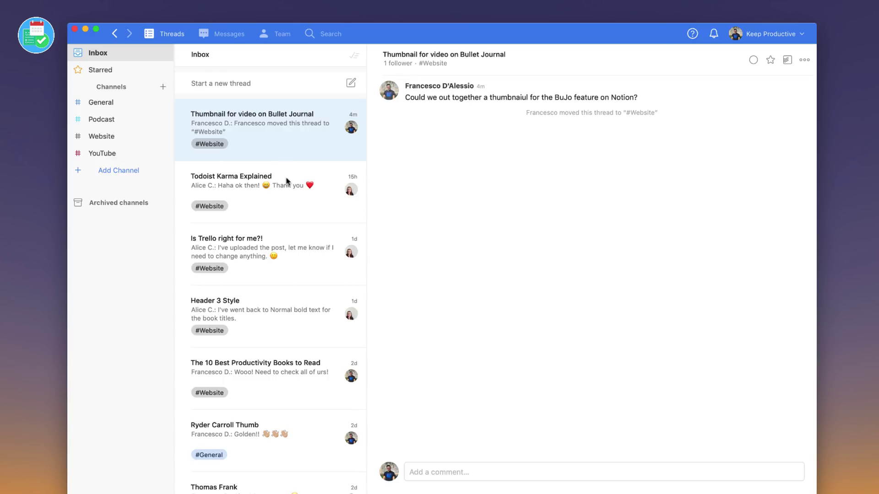
{"action": "left_click", "coordinate": [283, 431]}
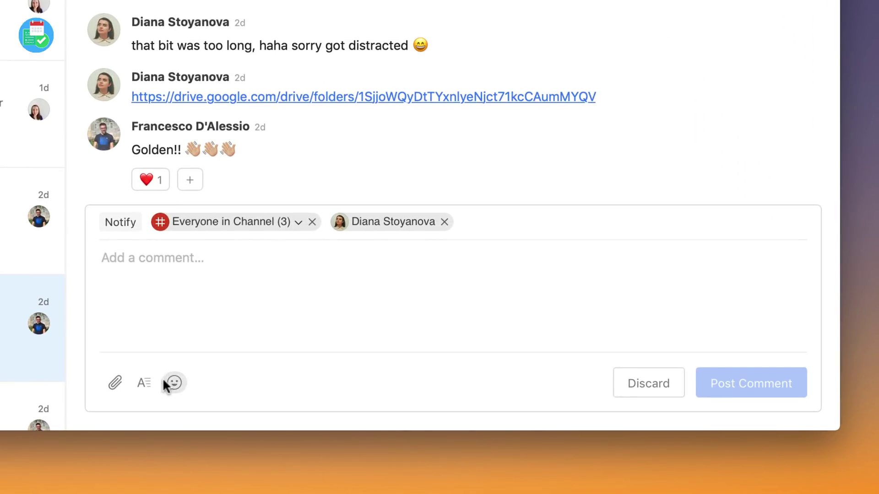
{"action": "left_click", "coordinate": [144, 384]}
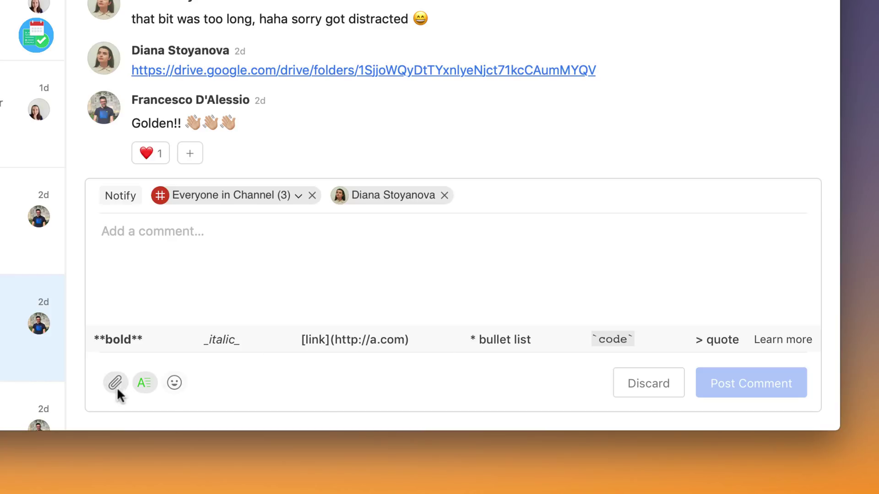
{"action": "left_click", "coordinate": [147, 383]}
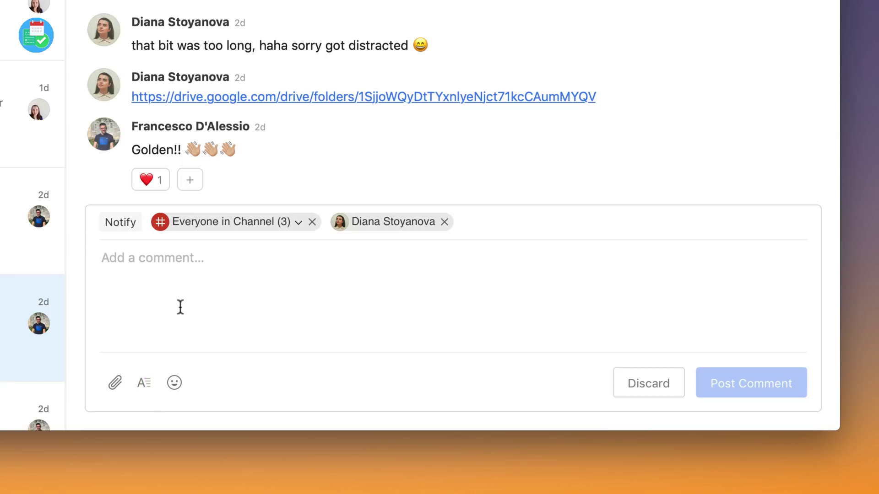